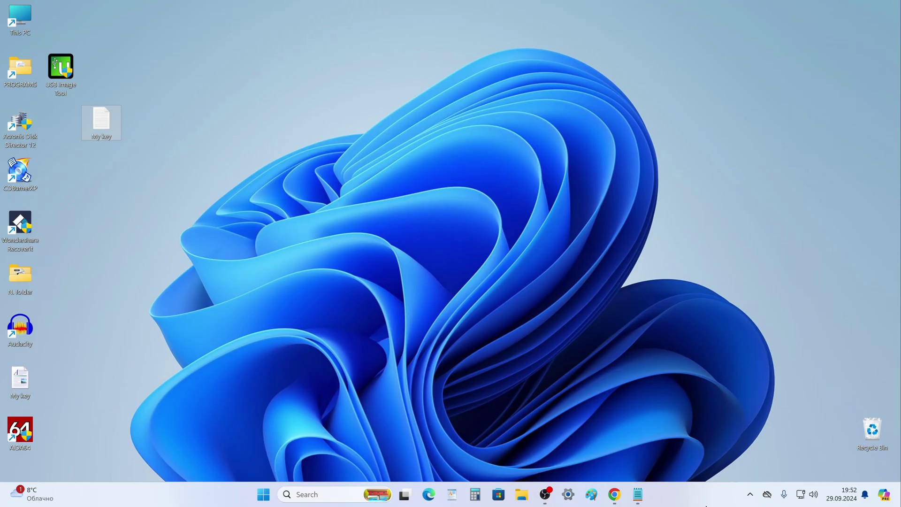
Step: Open This PC's Properties and scroll to Windows specifications showing Windows 11 Home, version 23H2
click(522, 494)
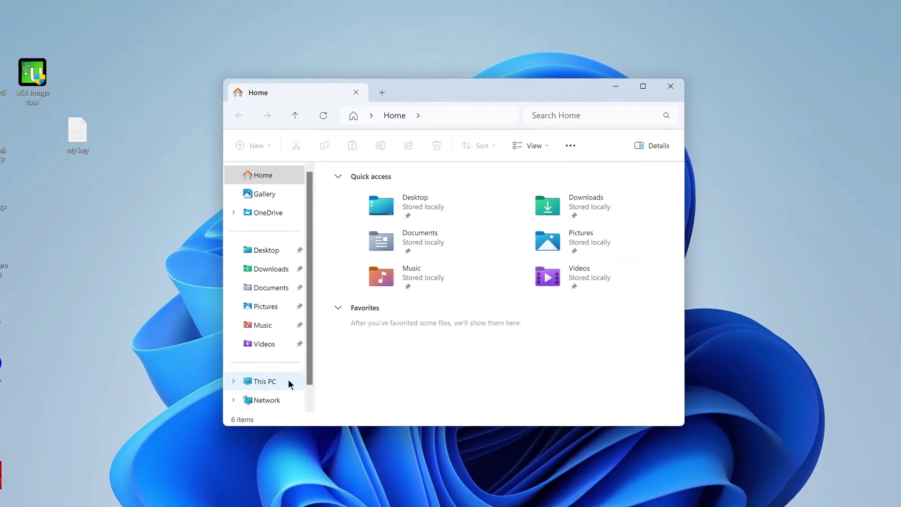
click(290, 359)
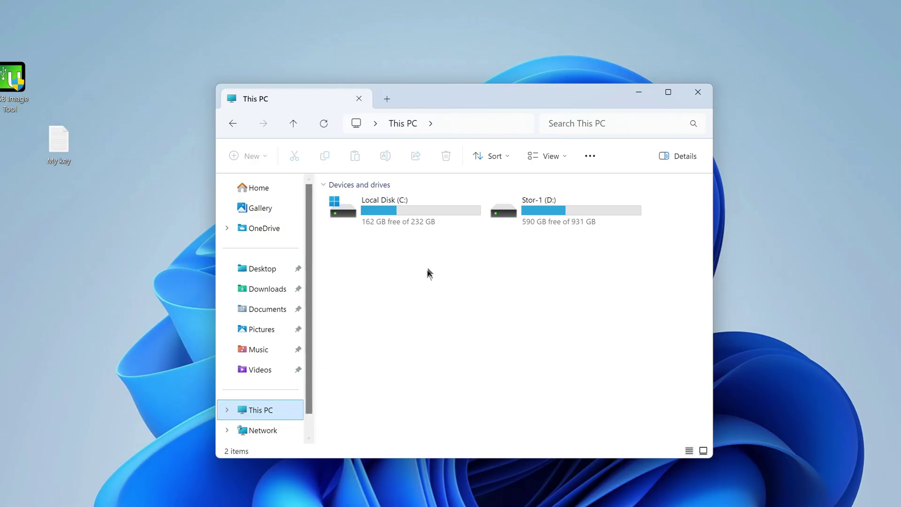
right_click(440, 246)
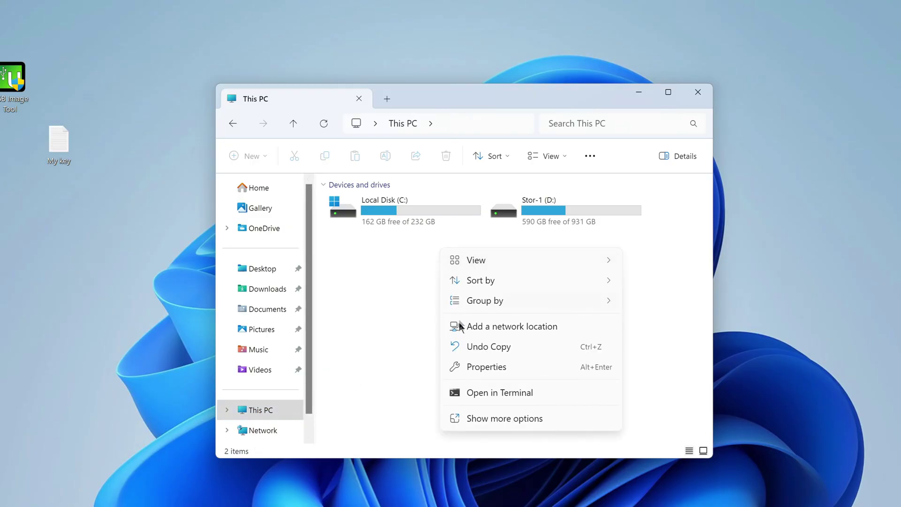
click(540, 368)
scroll(424, 323, down, 5)
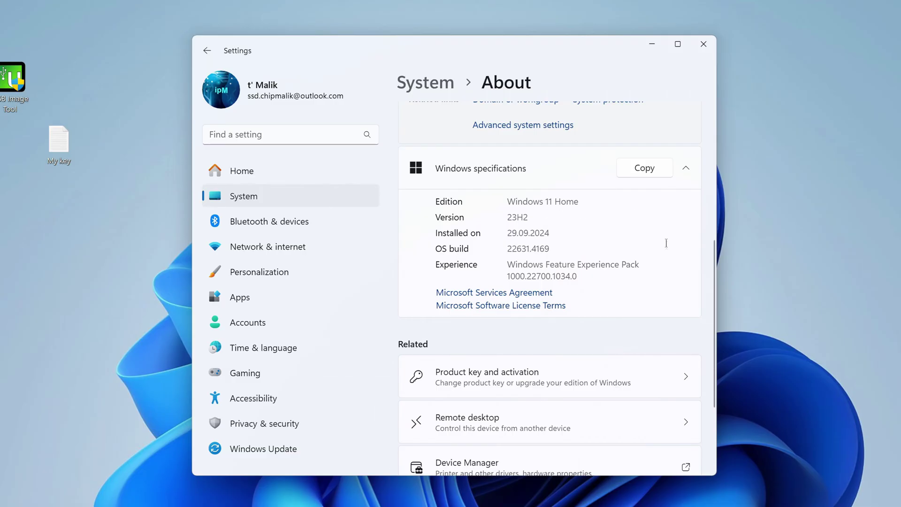
scroll(666, 244, down, 3)
Step: On the Activation page, expand 'Upgrade your edition of Windows' and open the Pro offer in Store
click(645, 264)
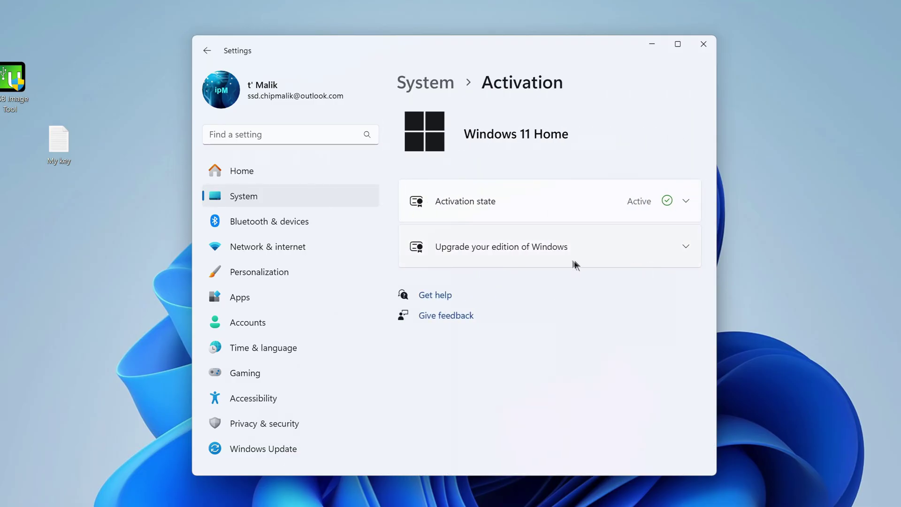
click(494, 254)
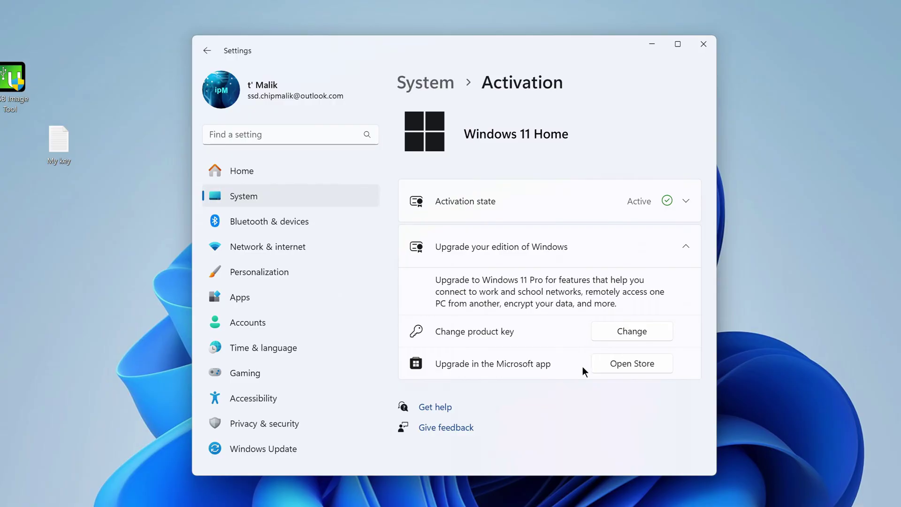
click(596, 367)
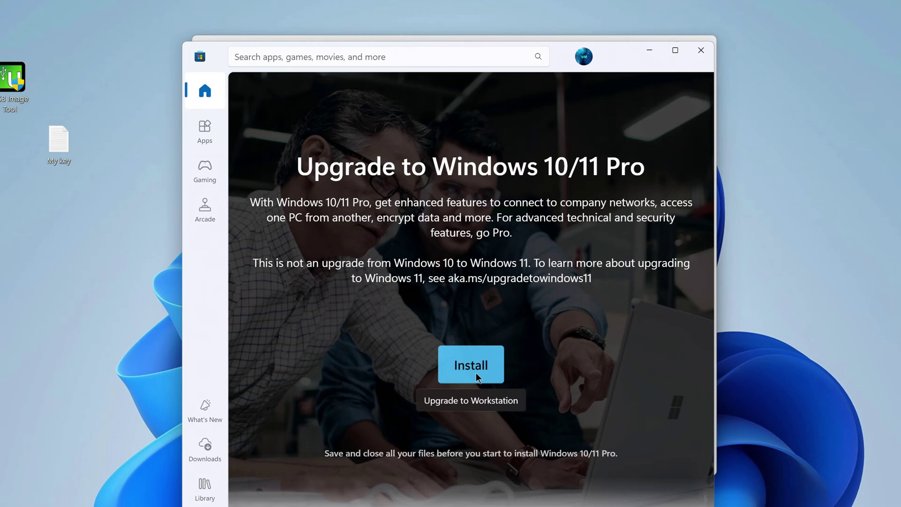
Step: Close the Microsoft Store window showing the Pro upgrade offer
click(700, 51)
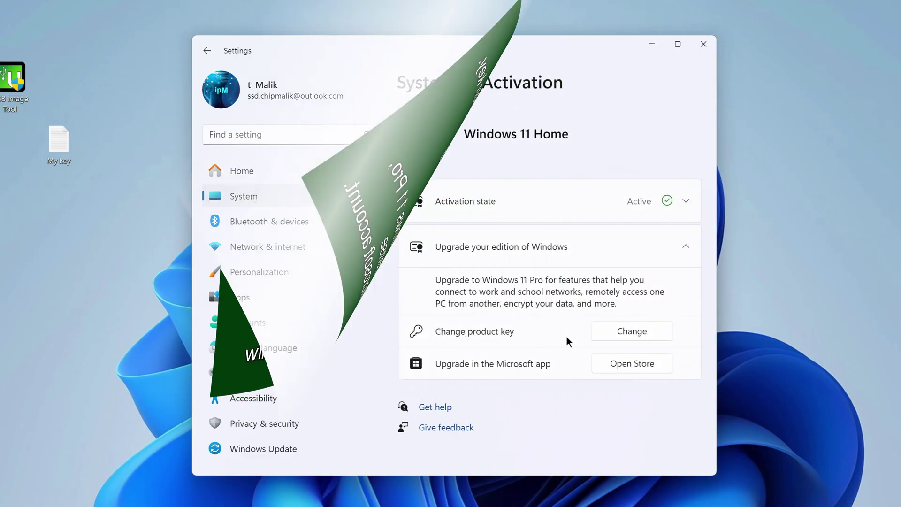
Step: Open and cancel the product key dialog, then close Settings and the This PC window
click(599, 334)
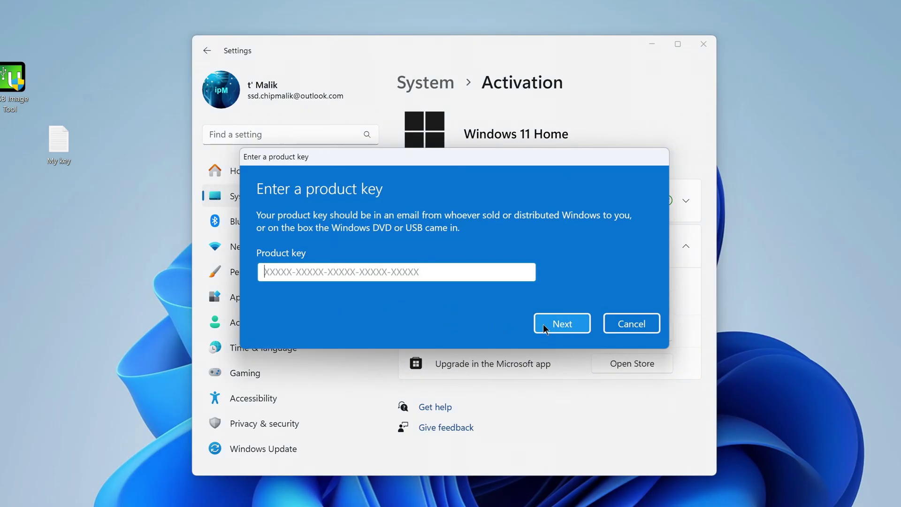
click(618, 328)
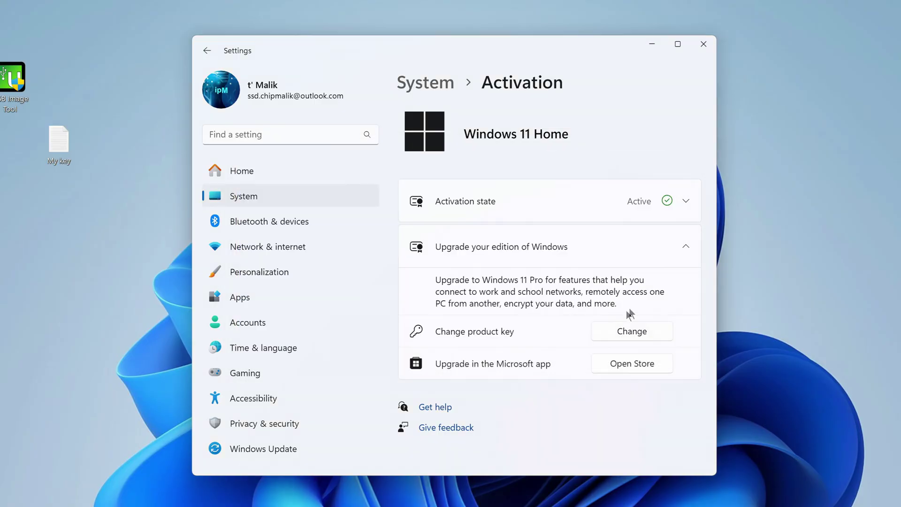
click(704, 44)
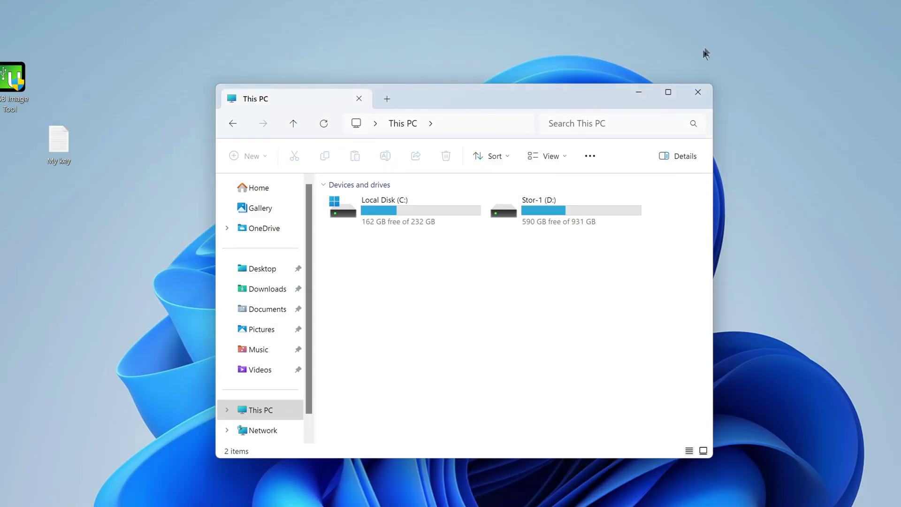
click(697, 91)
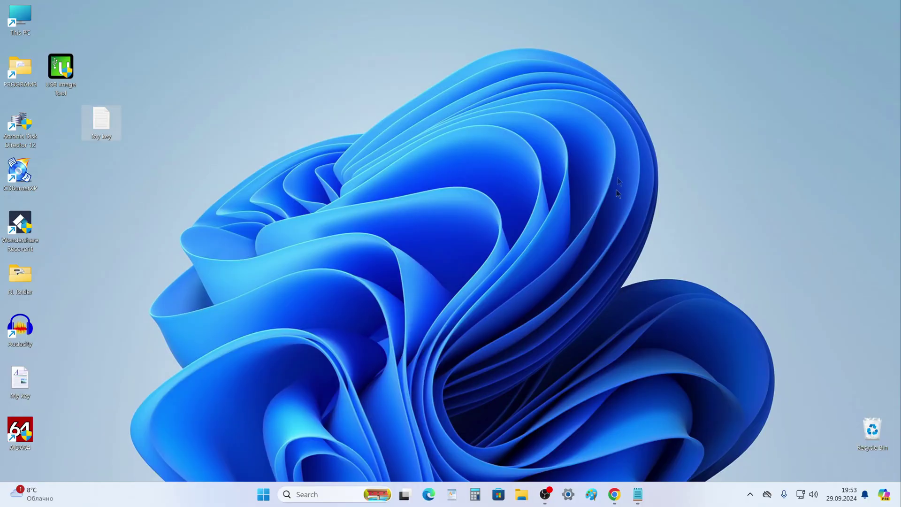
click(615, 495)
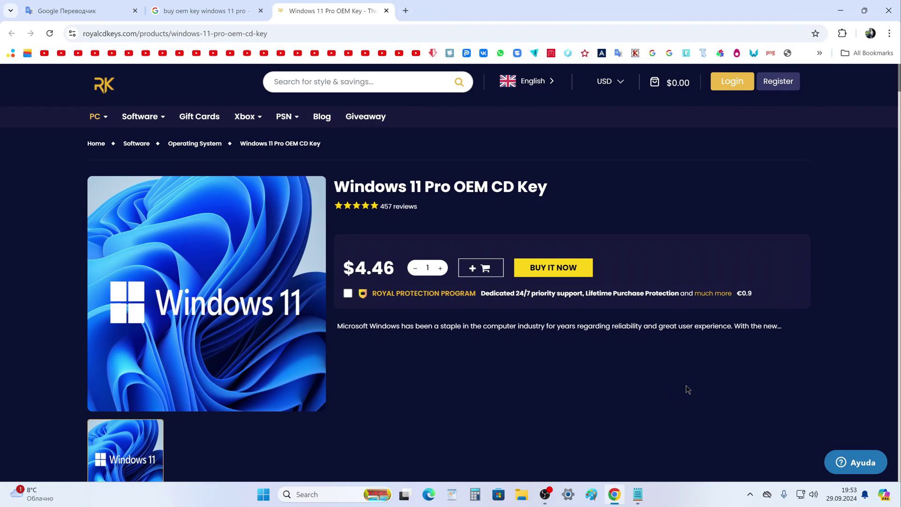
scroll(688, 389, down, 7)
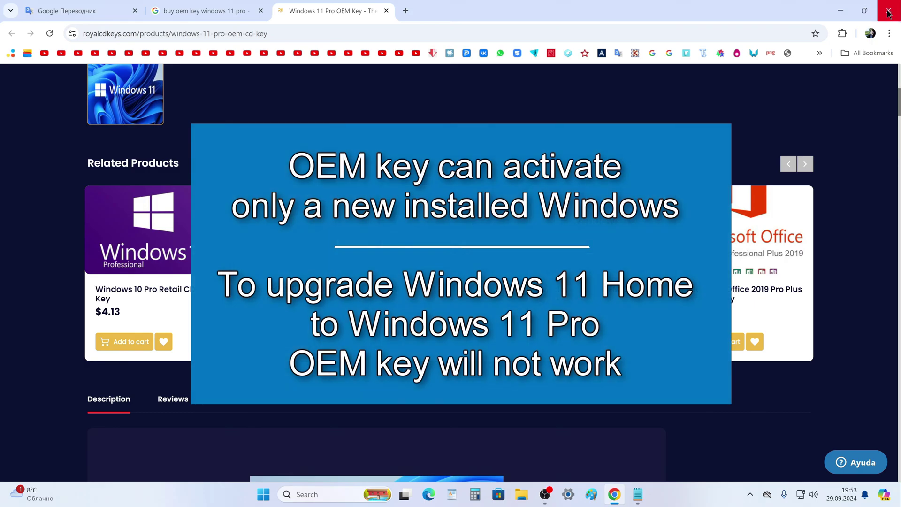
click(888, 13)
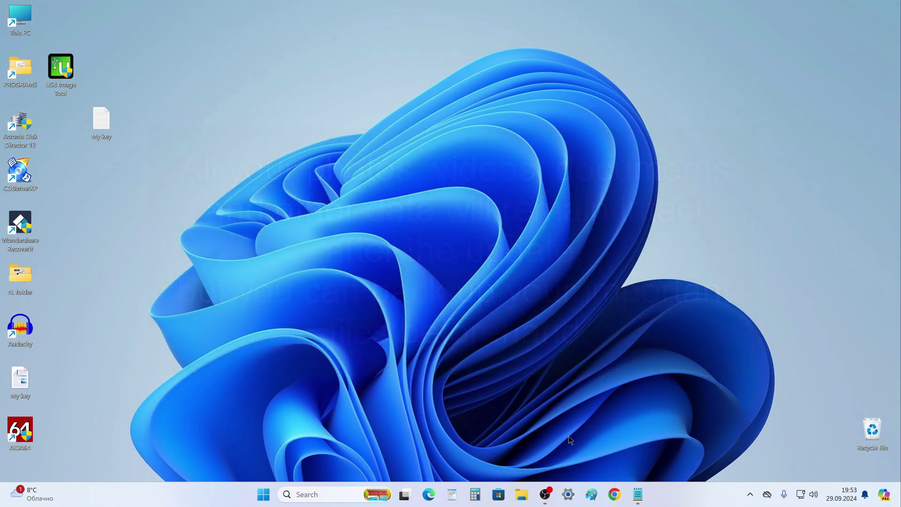
click(522, 494)
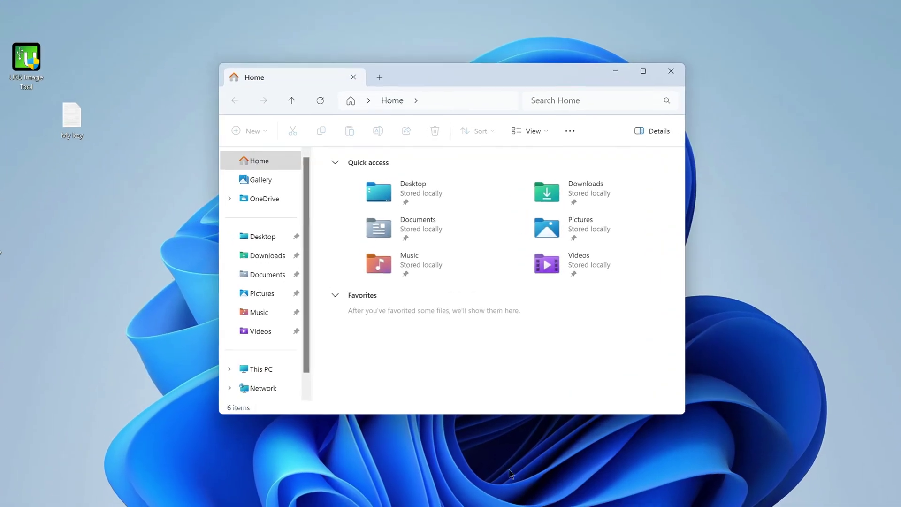
click(281, 369)
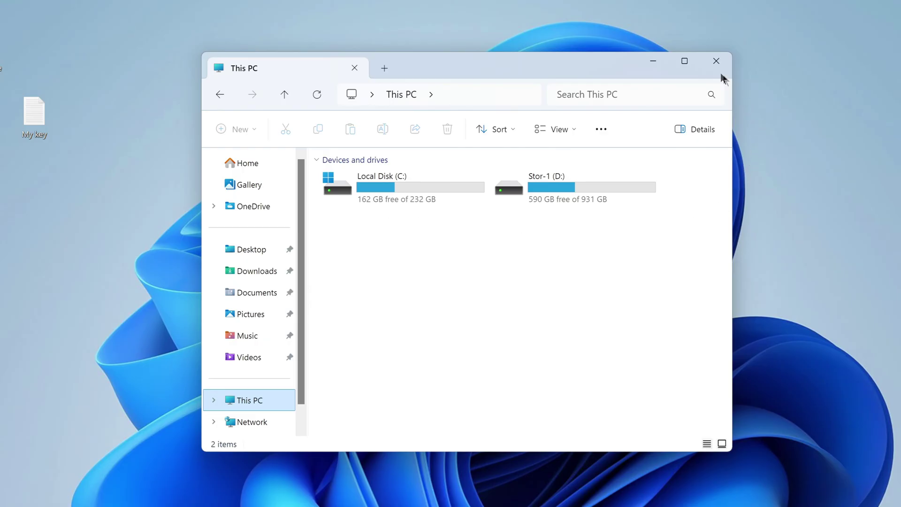
click(716, 62)
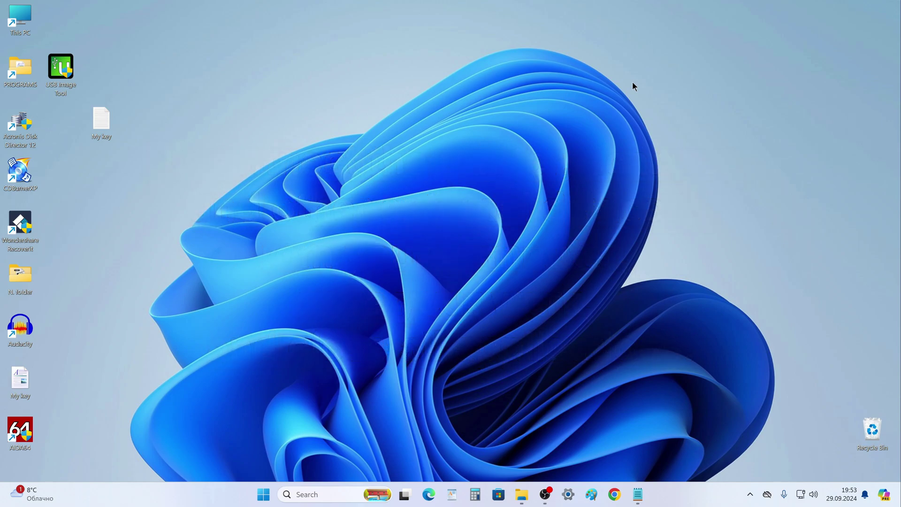
Step: Launch Settings from Start and go to System > Activation
click(263, 494)
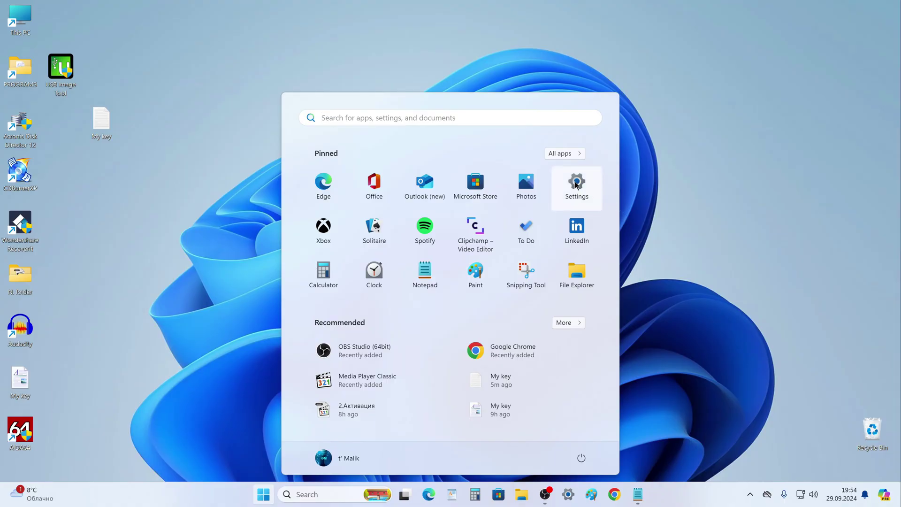
click(576, 183)
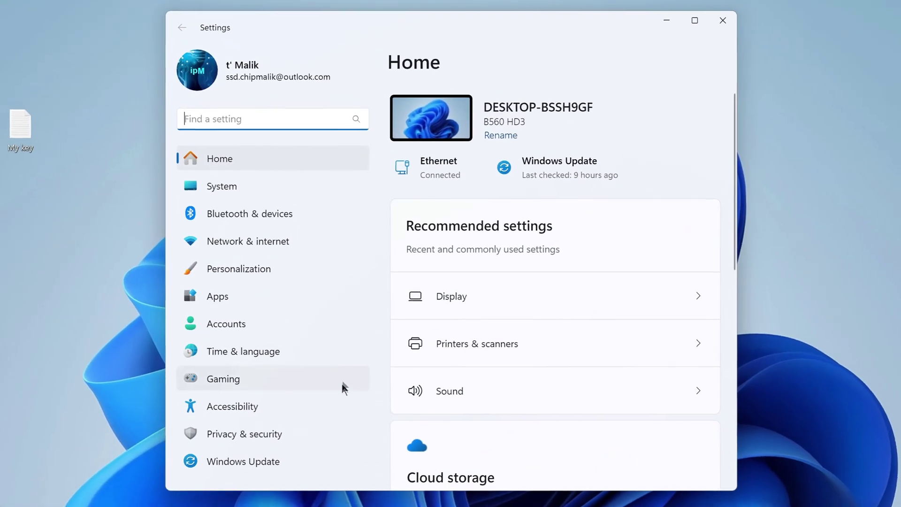
click(333, 464)
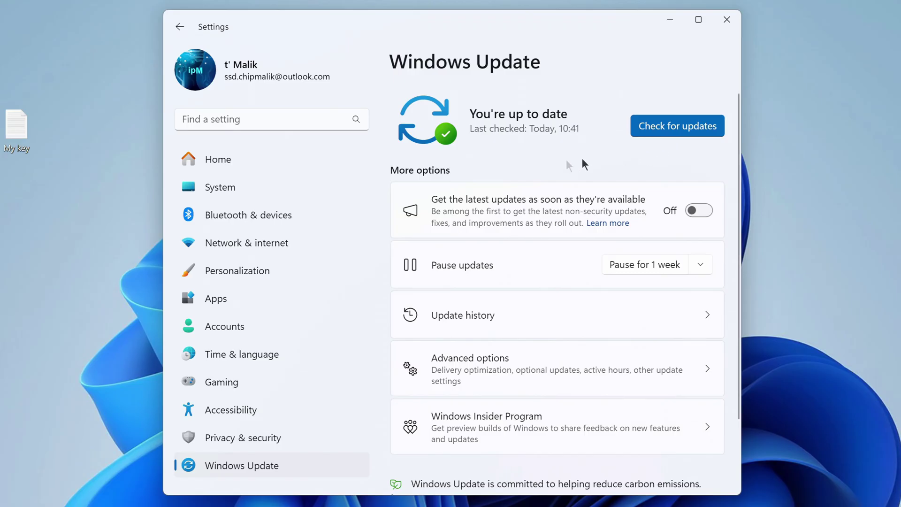
click(281, 186)
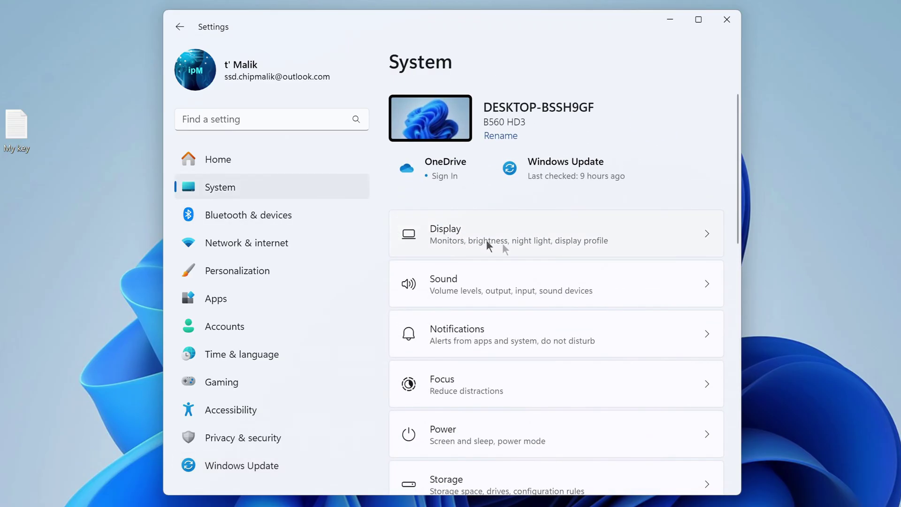
scroll(618, 316, down, 3)
scroll(619, 322, down, 5)
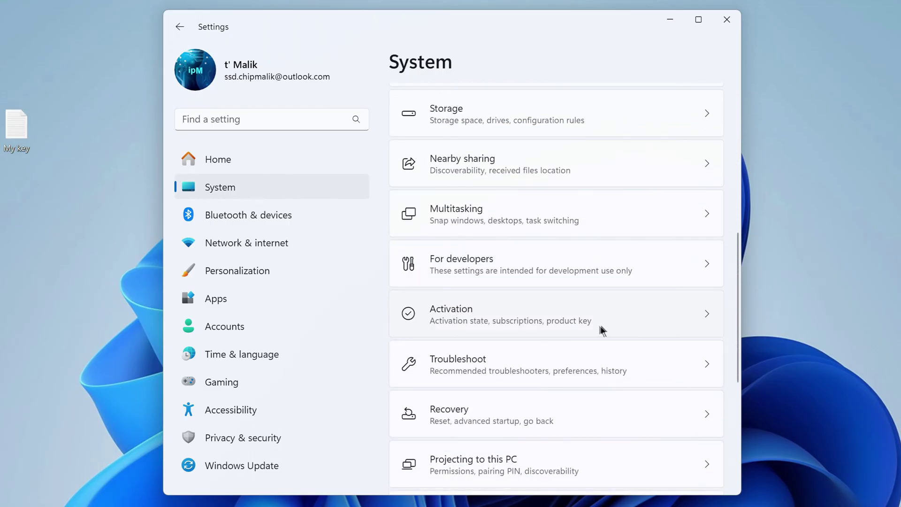
click(463, 331)
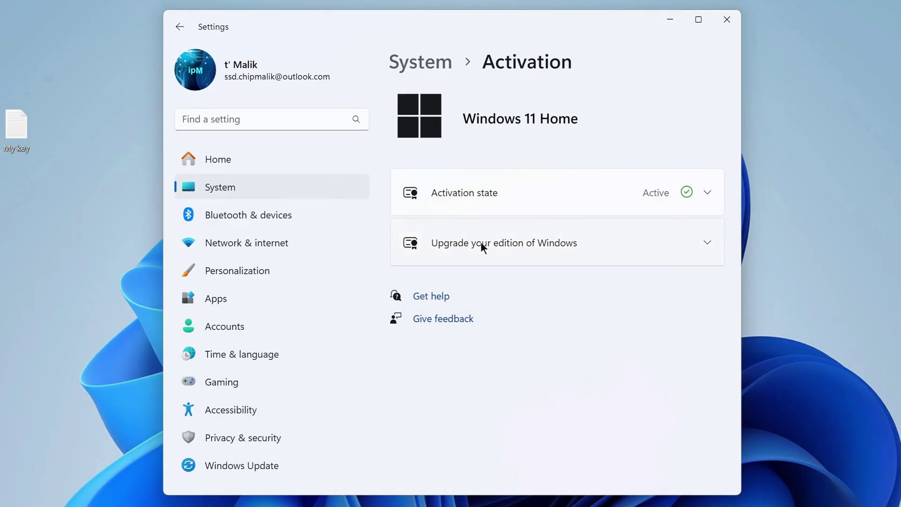
Step: Expand 'Upgrade your edition of Windows' and try installing the Pro upgrade from the Store
click(586, 251)
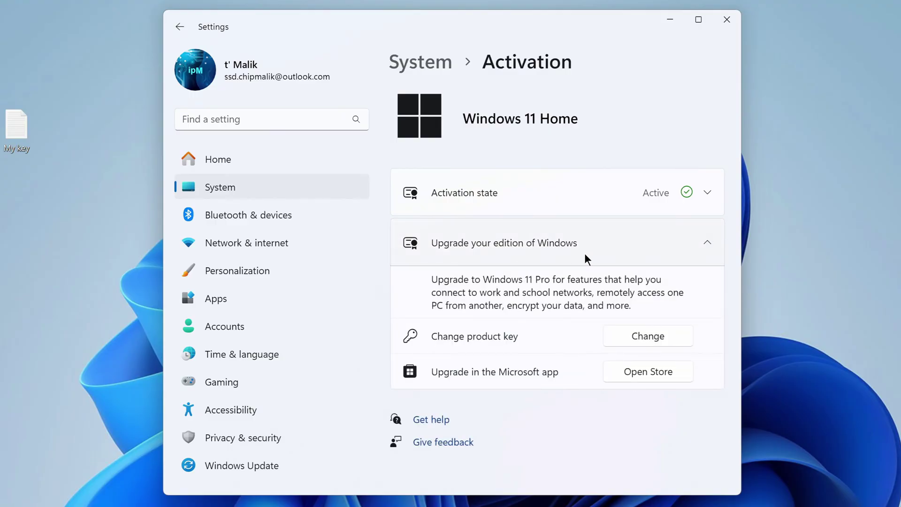
click(610, 374)
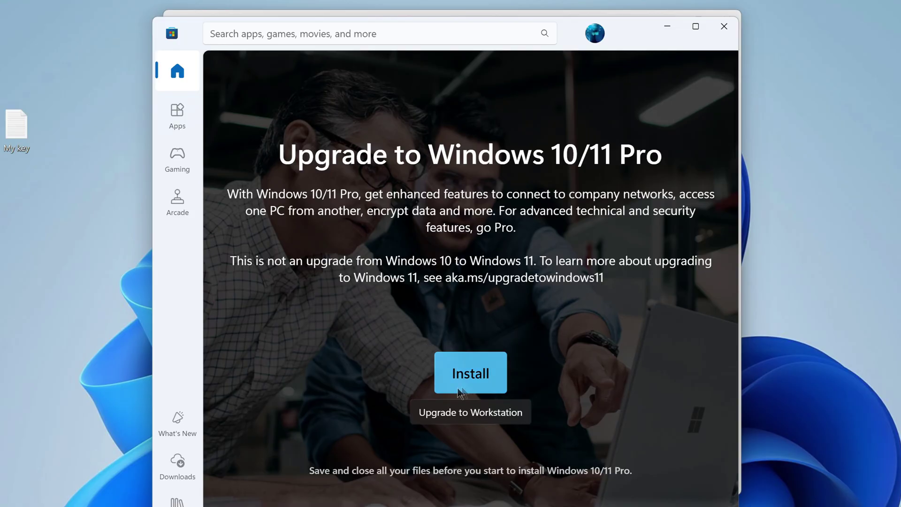
click(474, 384)
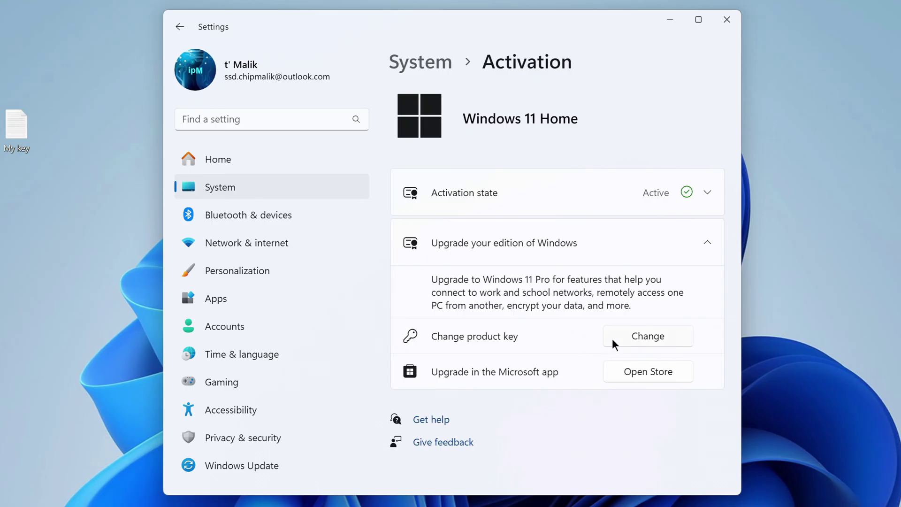
Step: Copy the Pro key from the 'My key' Notepad file, paste it into the product key dialog, and submit
click(614, 339)
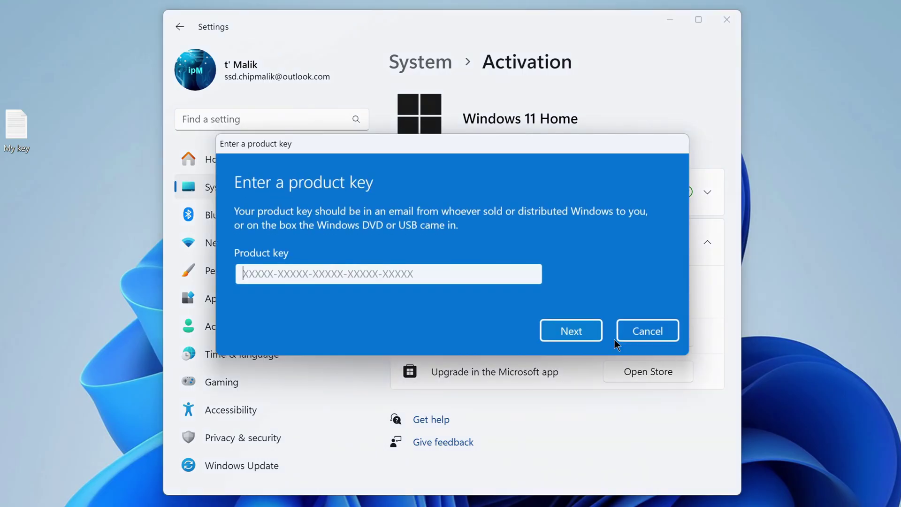
double_click(16, 124)
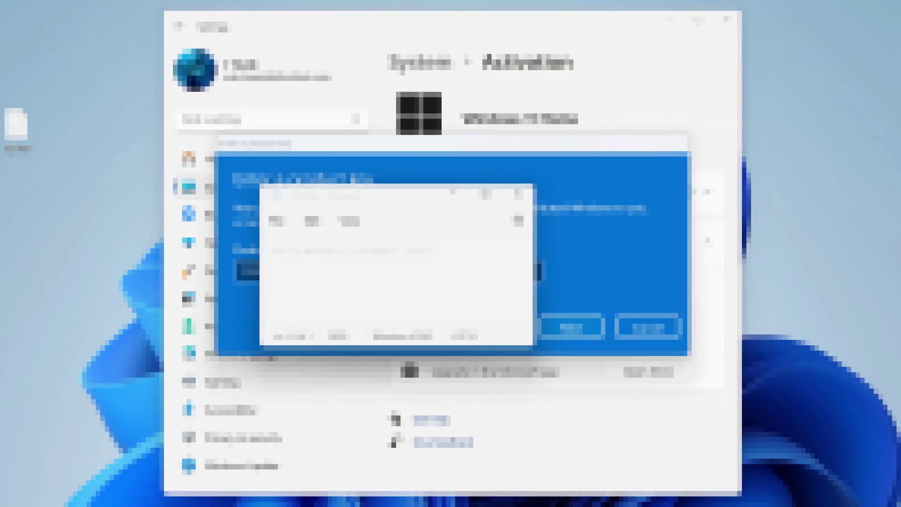
drag(270, 251, 429, 254)
right_click(429, 254)
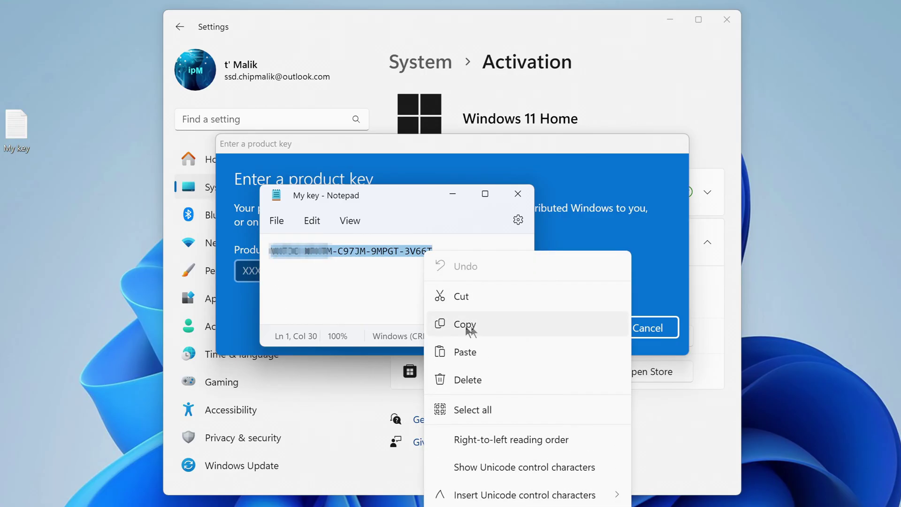
click(495, 328)
click(576, 294)
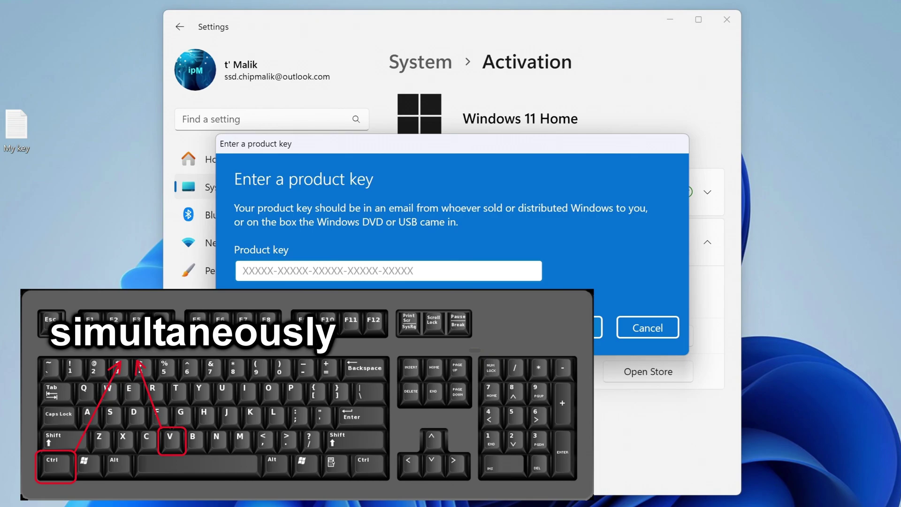
key(ctrl+v)
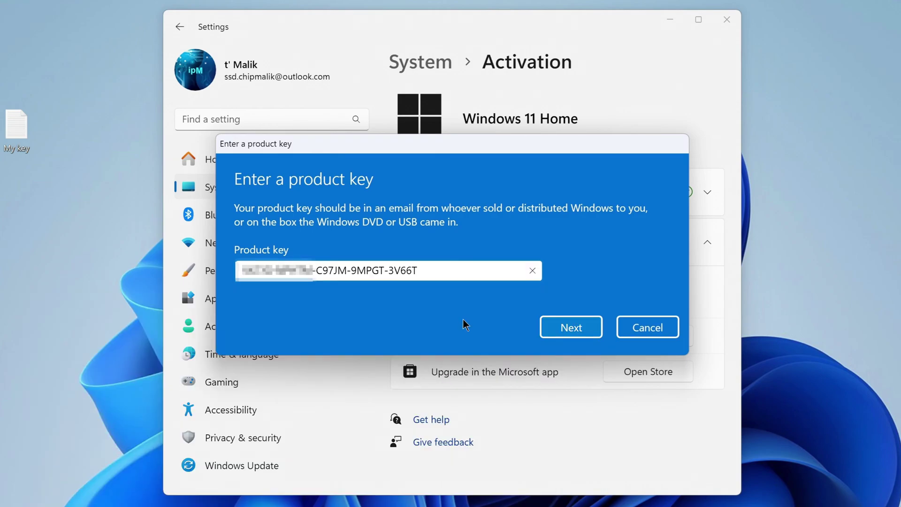
click(551, 328)
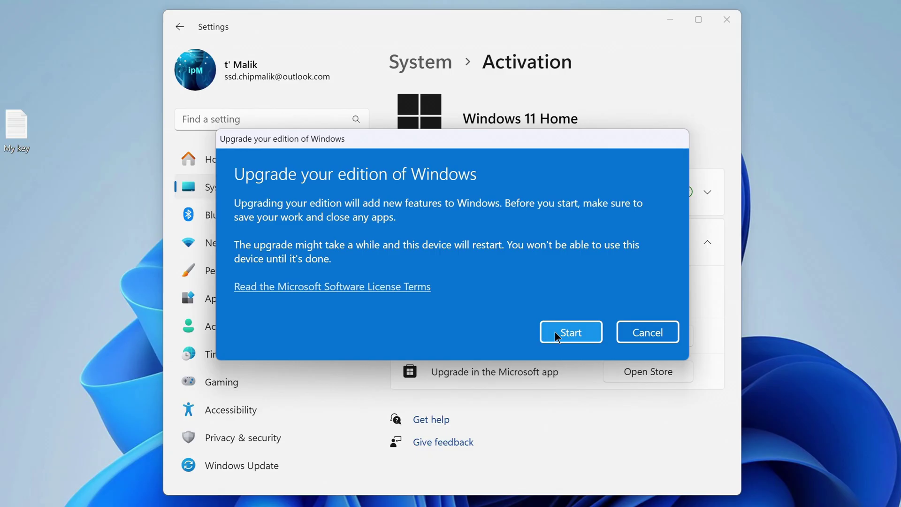
Step: Start the Pro edition upgrade and let the PC restart
click(555, 332)
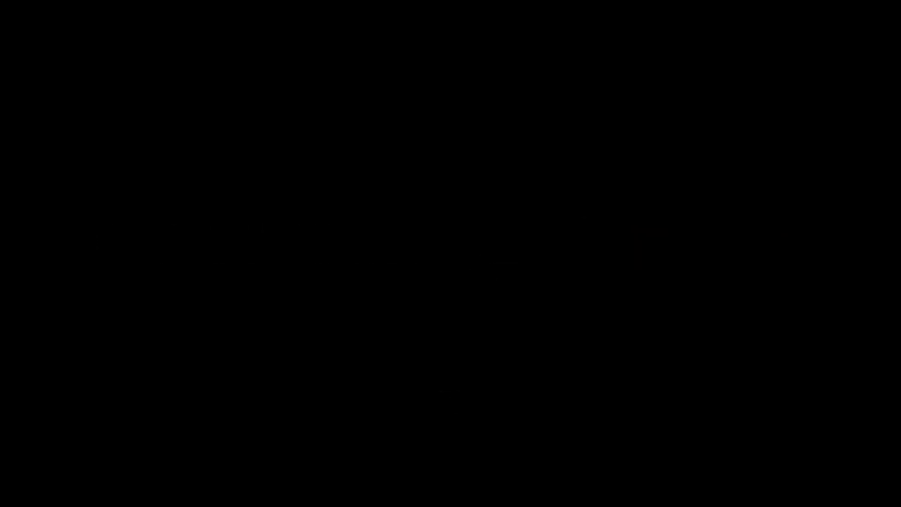
Step: Dismiss the lock screen and sign in with the PIN
key(space)
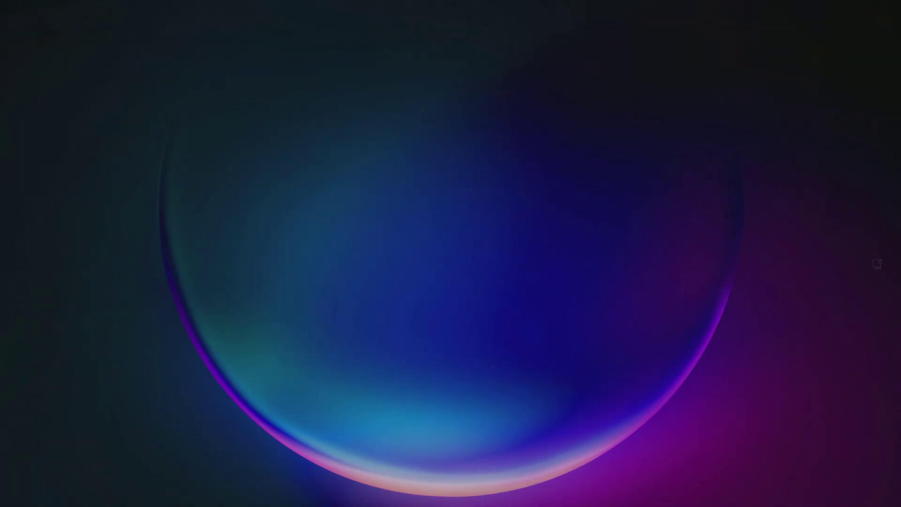
text(1)
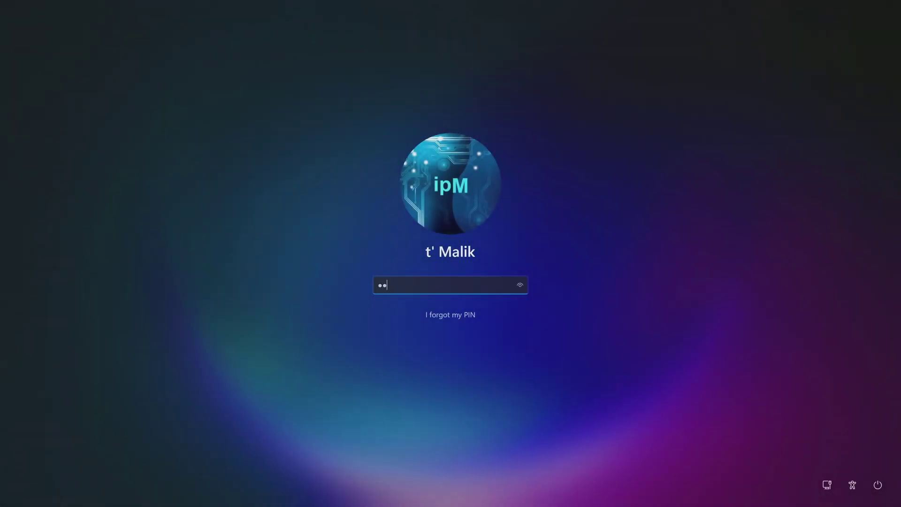
key(Return)
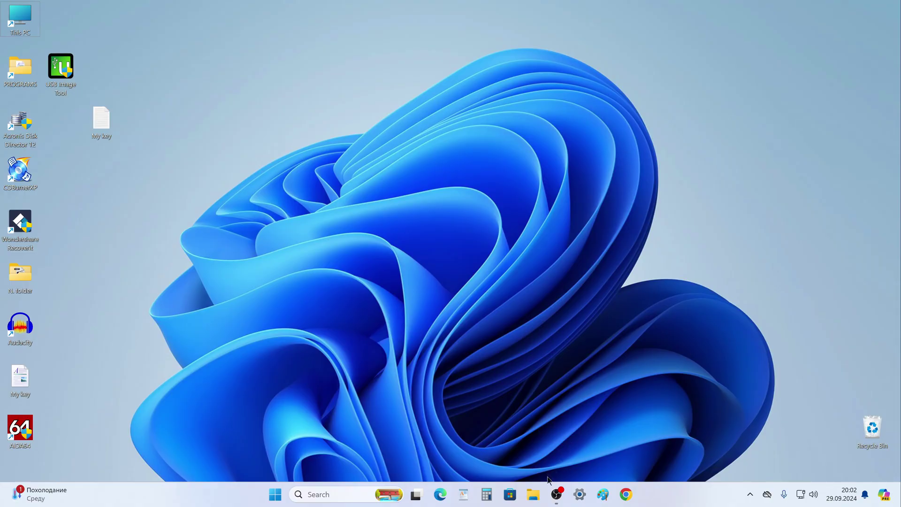
Step: Open This PC's Properties and check Windows specifications now show Windows 11 Pro
click(534, 494)
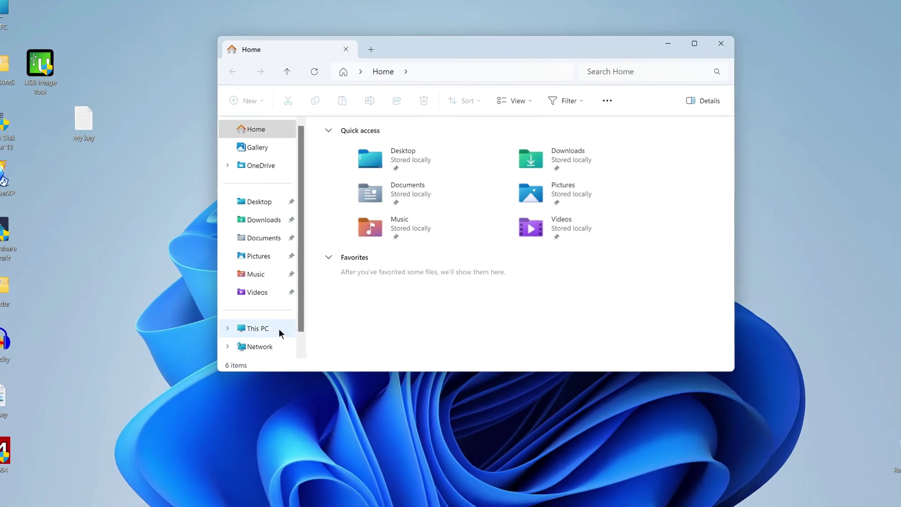
click(271, 330)
right_click(442, 174)
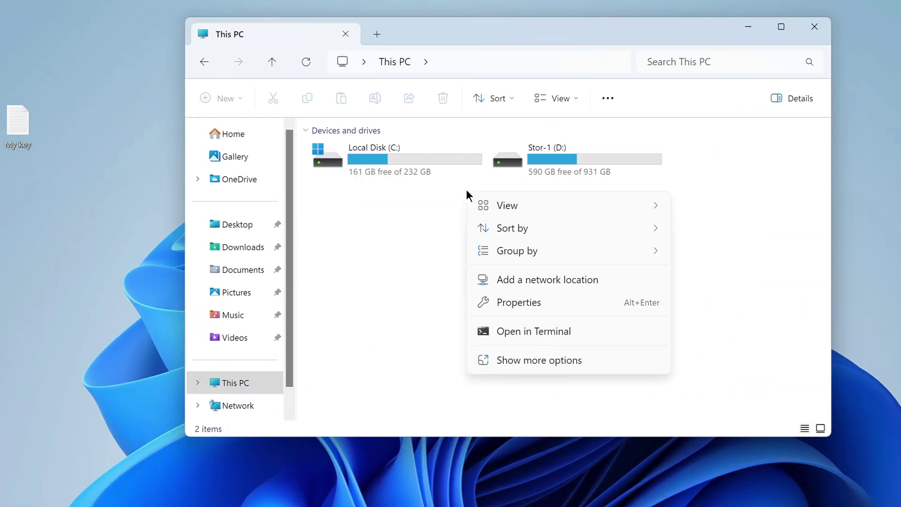
click(580, 299)
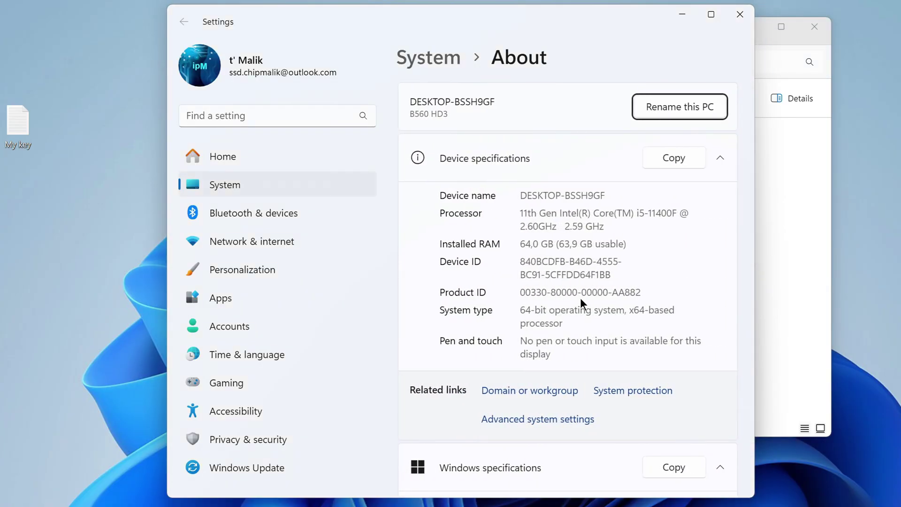
scroll(429, 306, down, 5)
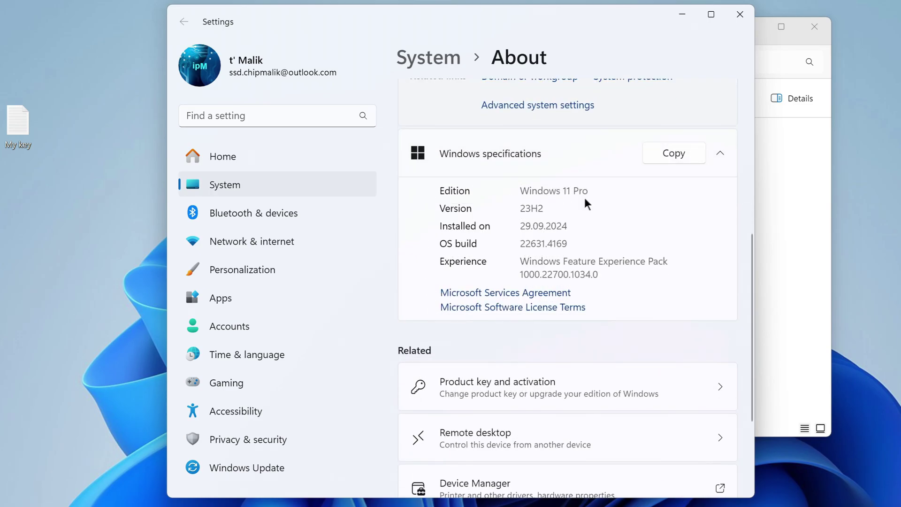
Step: Close Settings and the This PC window, then select the desktop icons in the left column
click(740, 15)
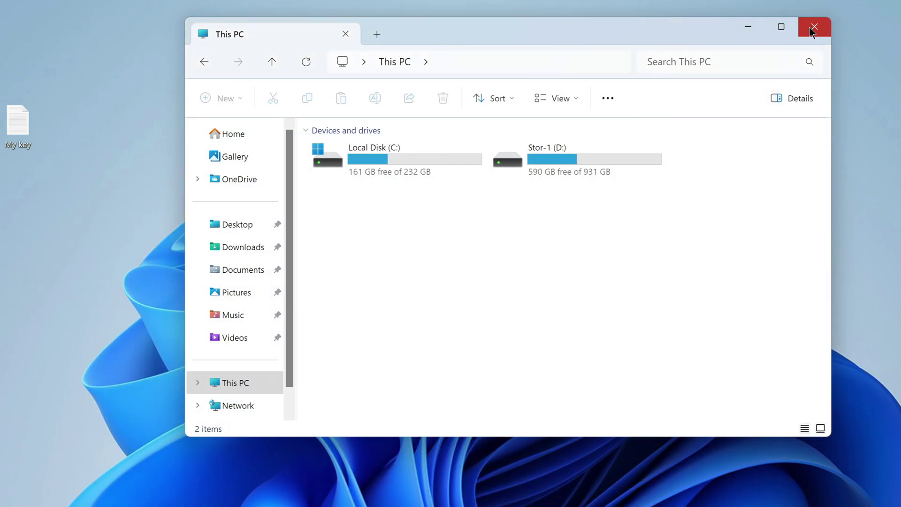
click(809, 27)
drag(163, 13, 15, 428)
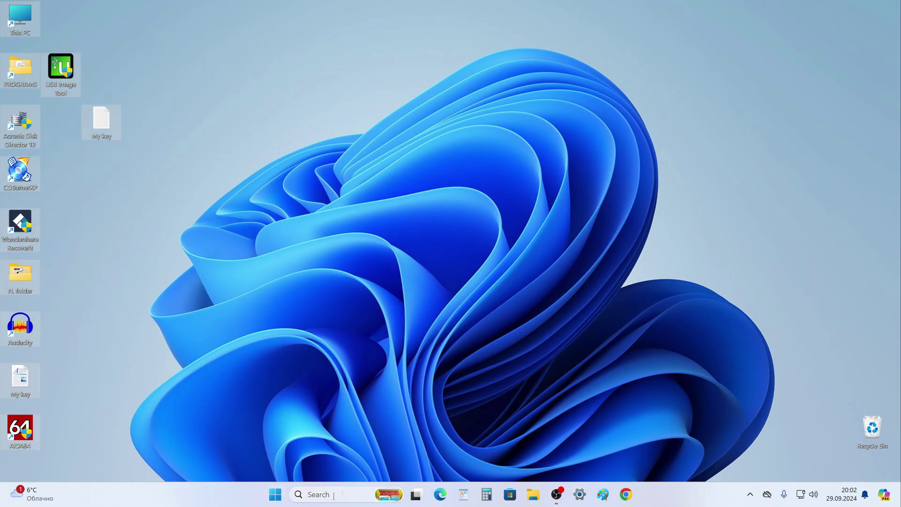